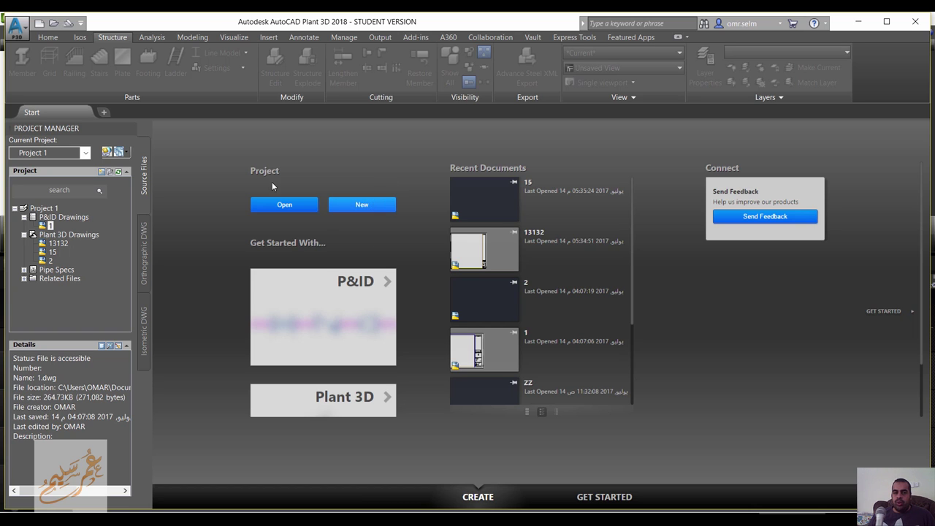
Enter 'plant' as the new project name and '3d' as its description
click(357, 208)
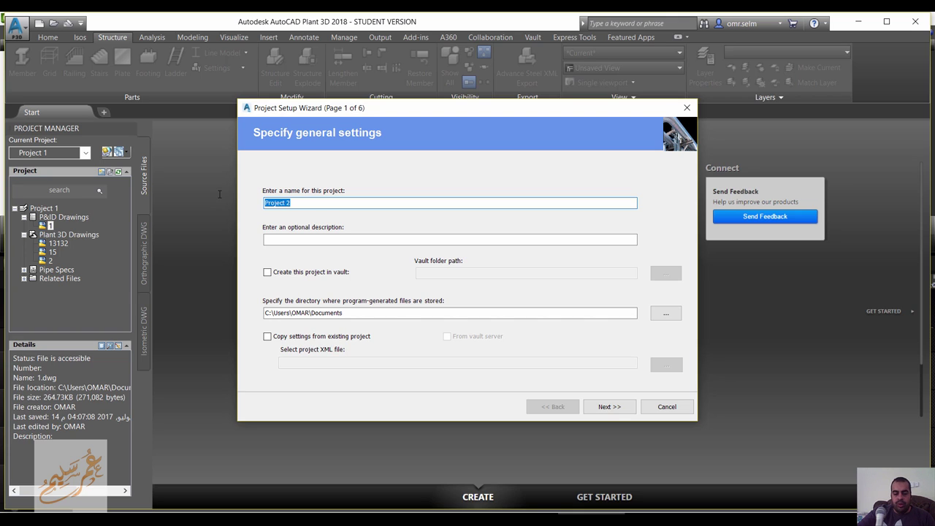
text(plant)
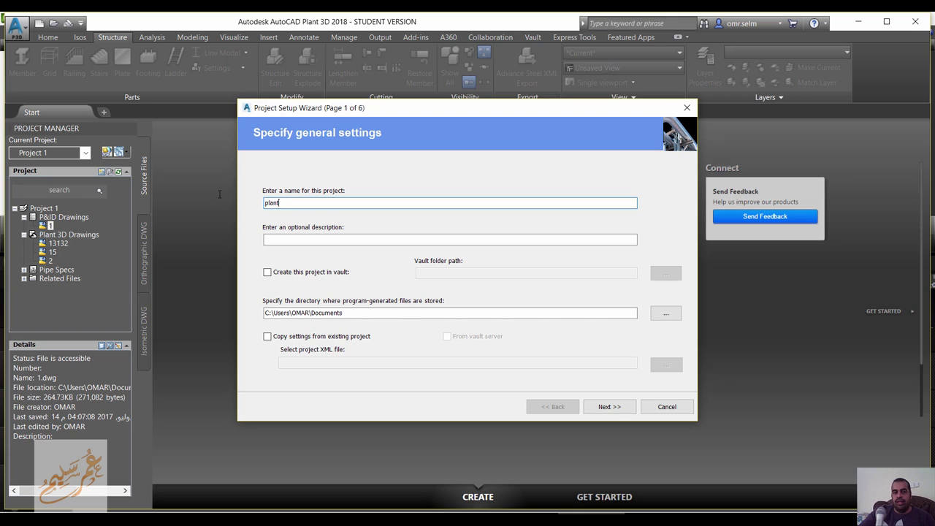
click(294, 242)
text(3d)
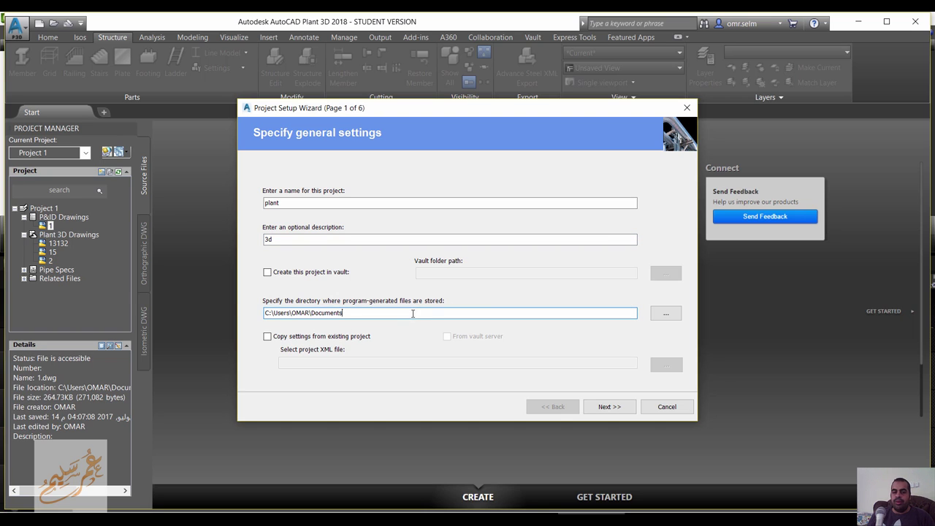
drag(414, 314, 212, 298)
click(610, 407)
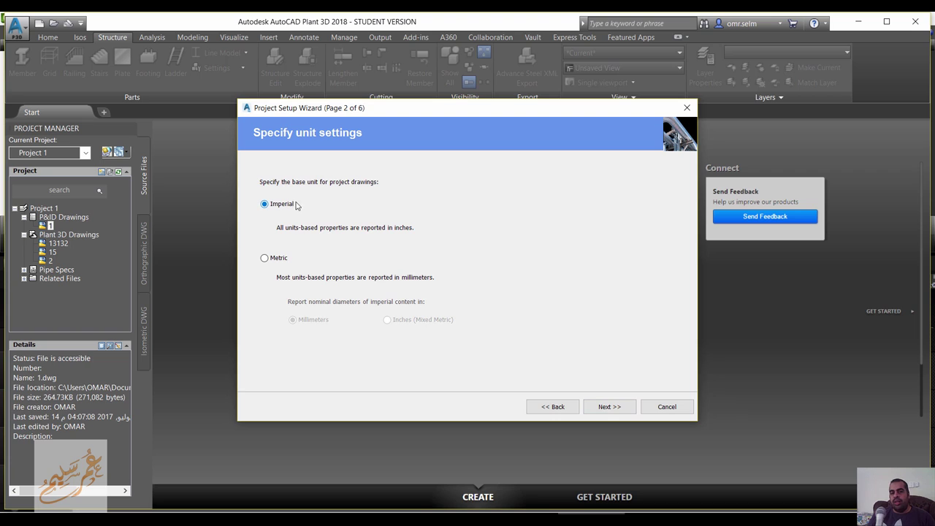
Choose Metric units with millimetre diameters for the project
click(264, 259)
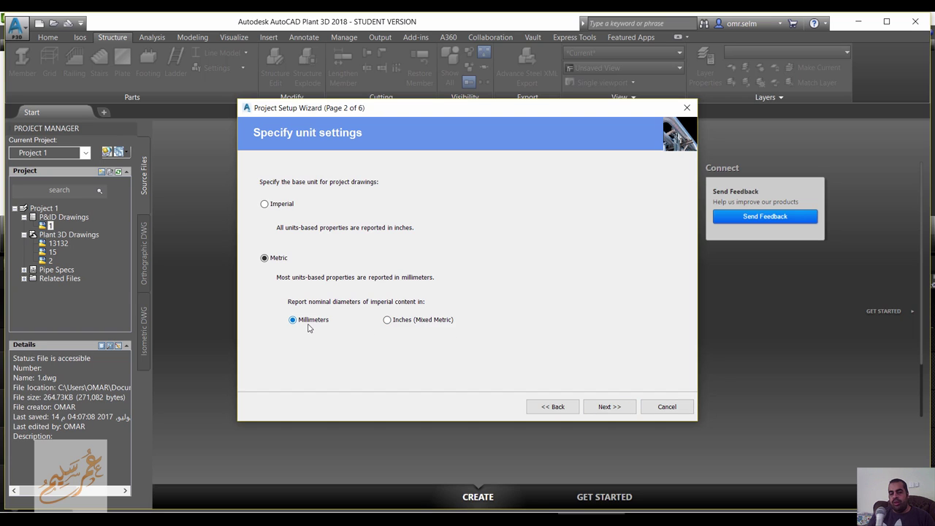
click(606, 407)
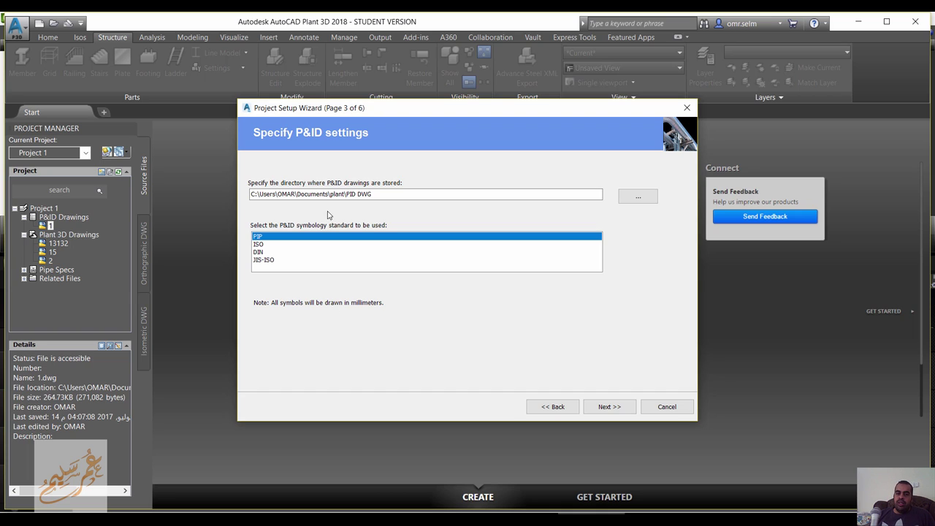
Compare the ISO, DIN and JIS-ISO symbology standards, then settle on PIP
click(267, 246)
click(288, 253)
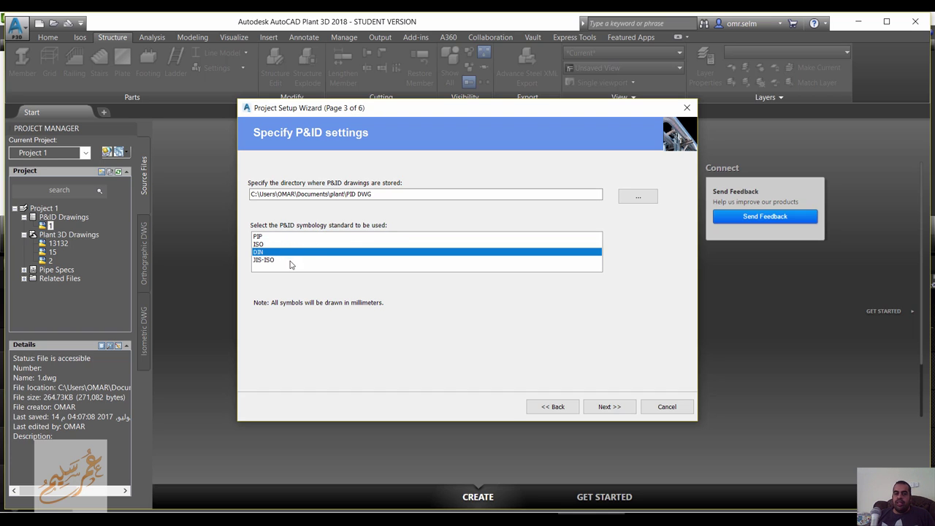
click(273, 261)
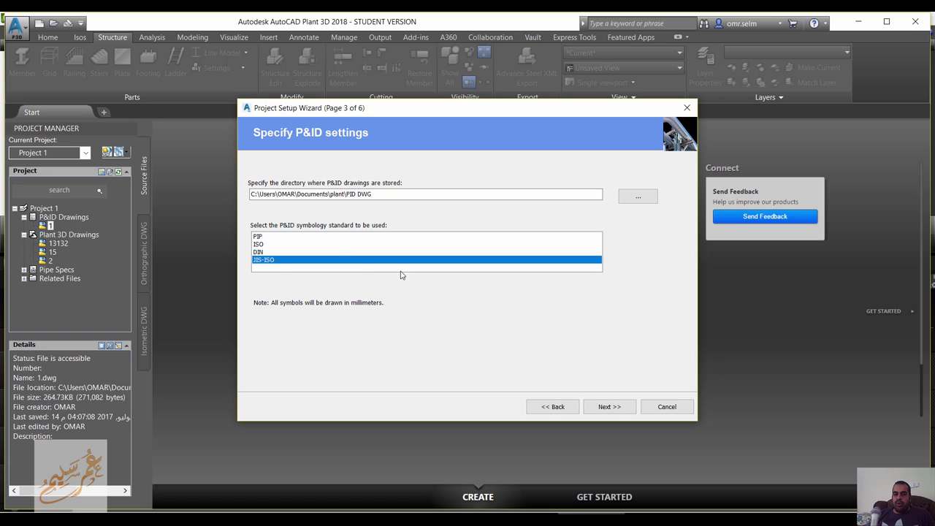
click(293, 236)
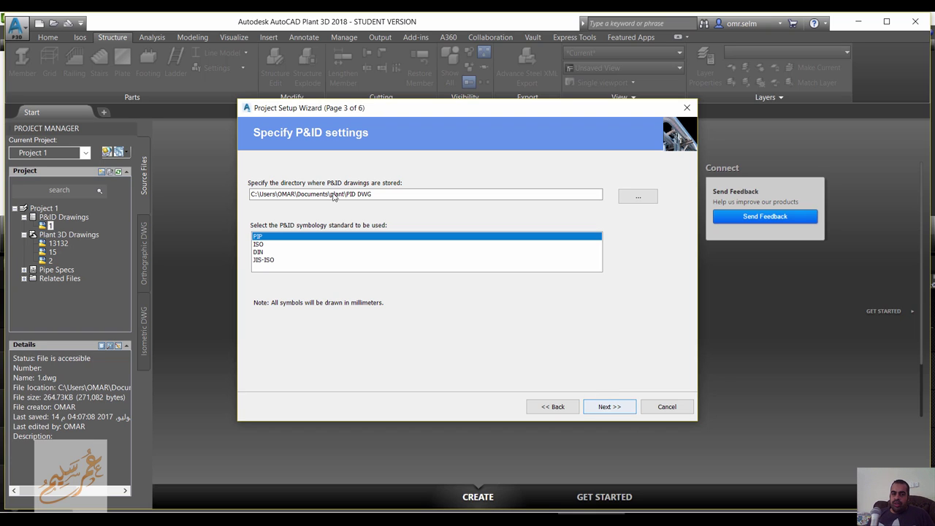
click(621, 407)
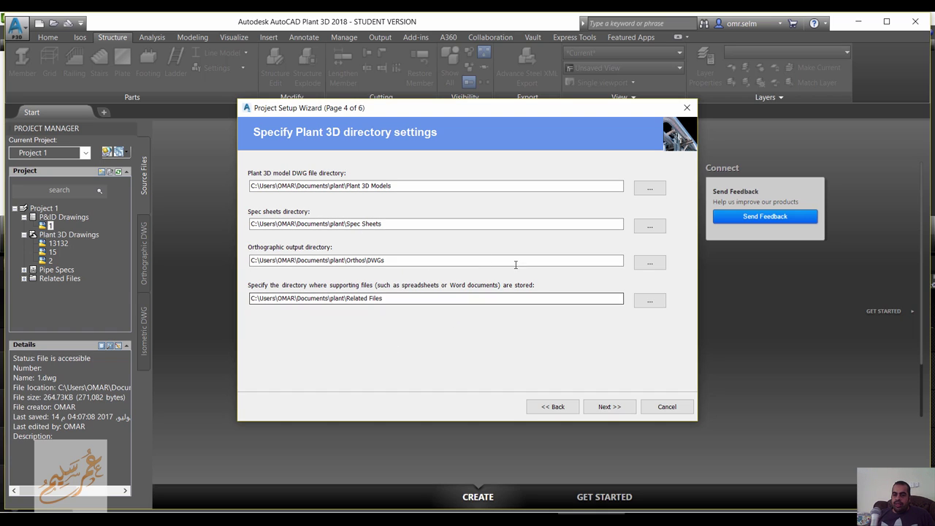
Accept the default directories and the local SQLite database, and finish the wizard
click(602, 414)
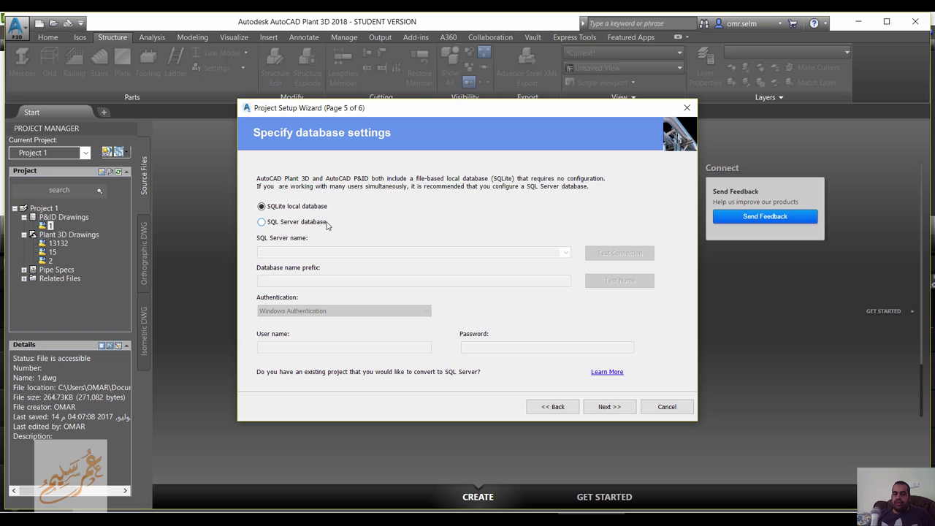
click(608, 412)
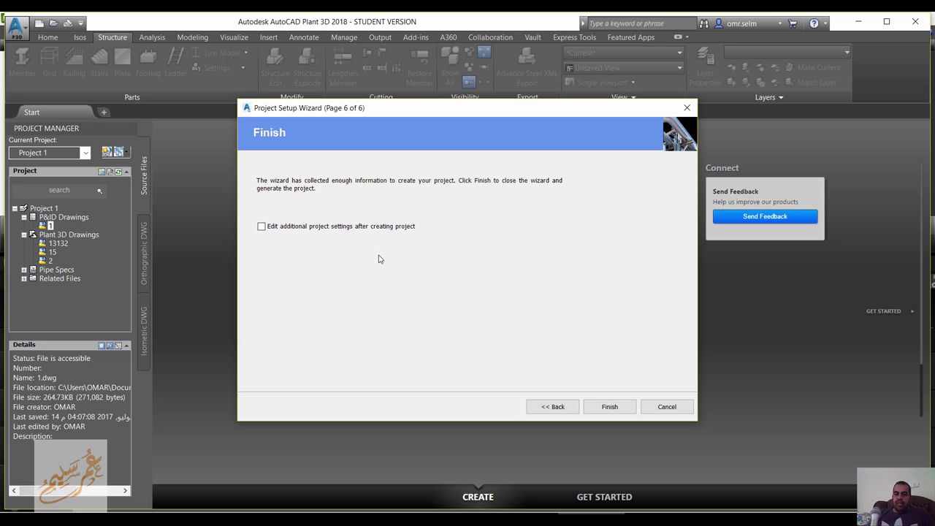
click(623, 409)
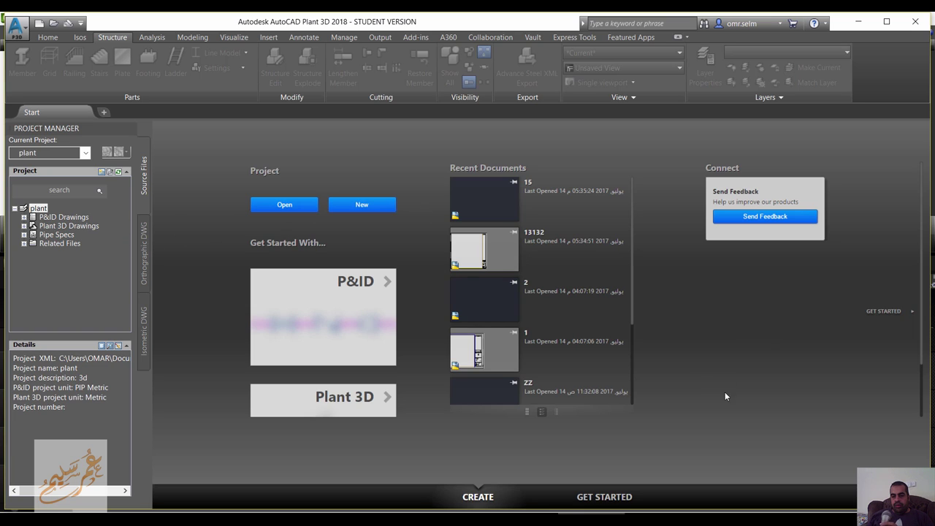
Inspect the P&ID Drawings, Plant 3D Drawings and Pipe Specs folders in the project
click(40, 220)
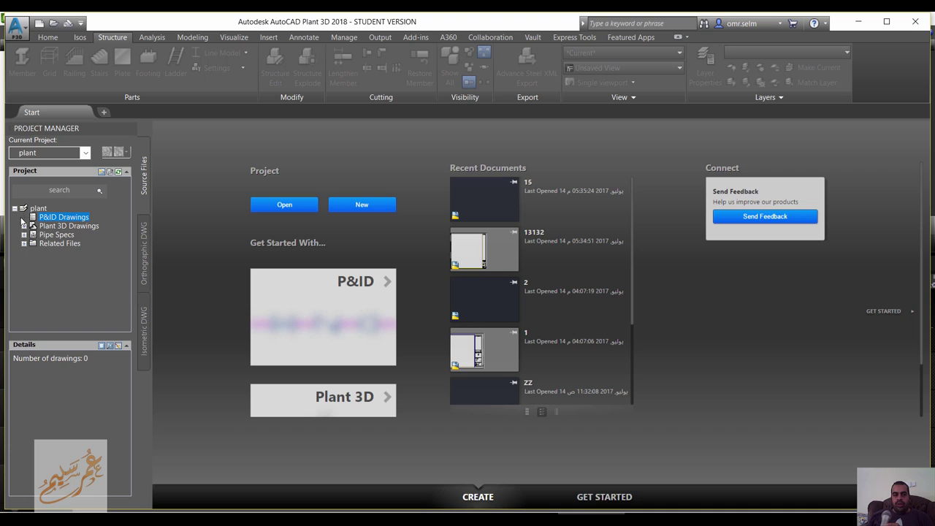
click(64, 227)
click(35, 235)
Create Plant 3D drawing '13' under Plant 3D Drawings, keeping the default template
right_click(66, 227)
click(94, 236)
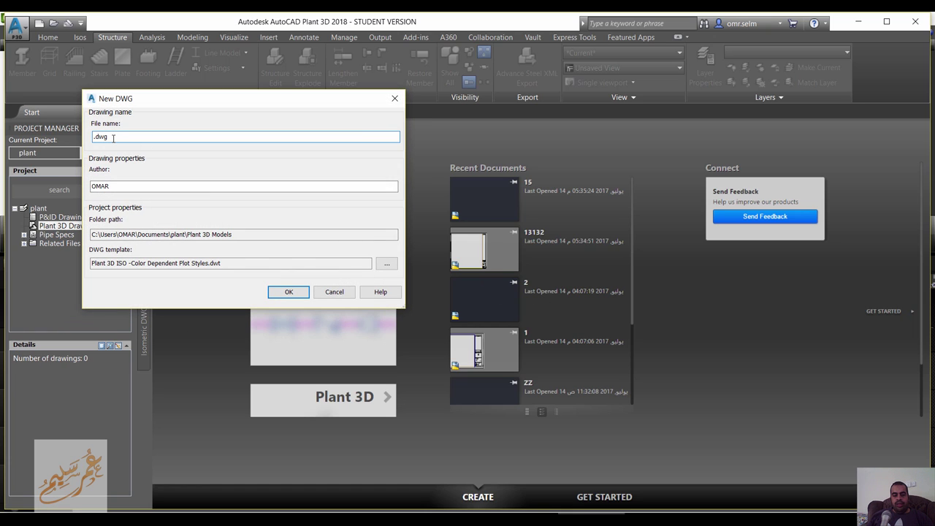
text(13)
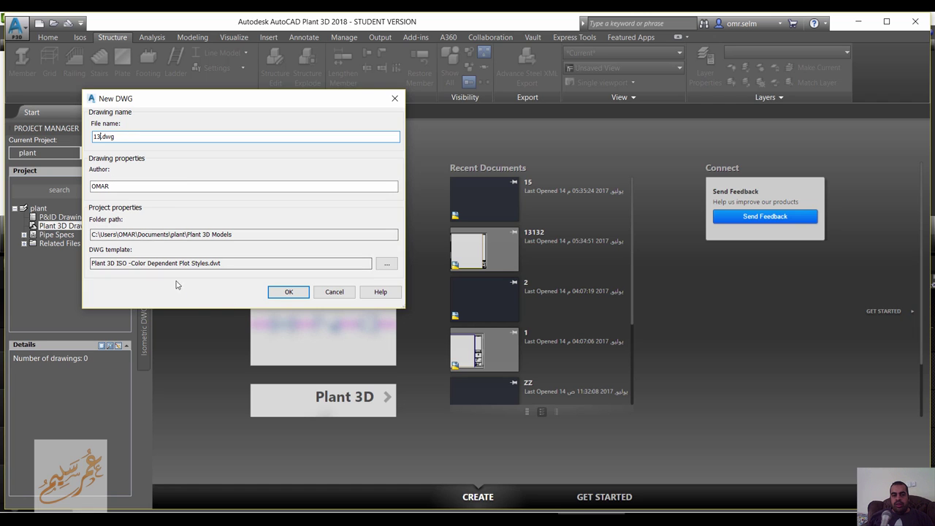
click(389, 266)
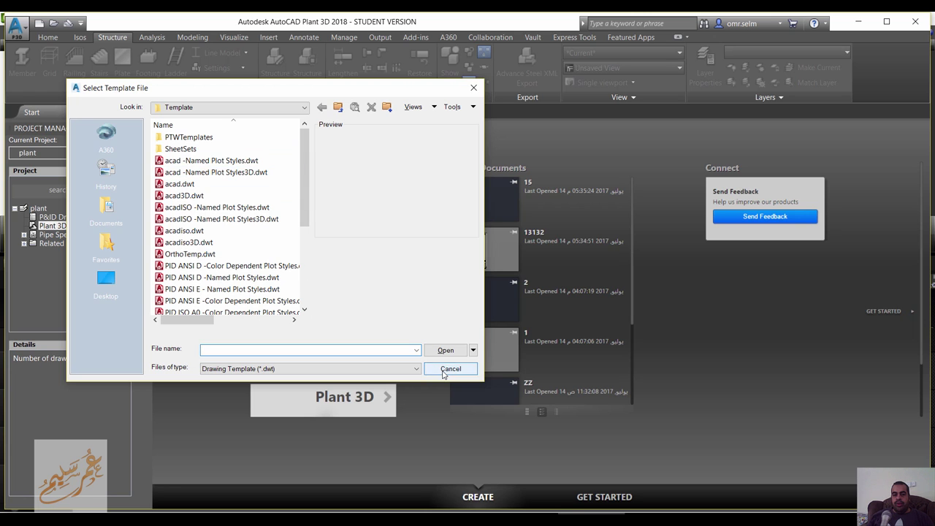
click(443, 369)
click(296, 294)
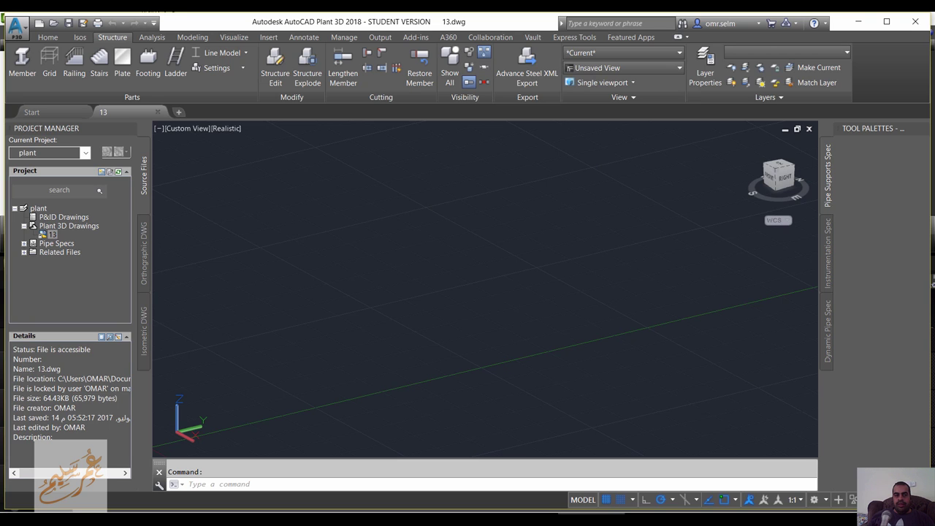
Name the grid 'grid13', extend axis values with ',12000,160' and label axes A–E
click(548, 316)
click(438, 324)
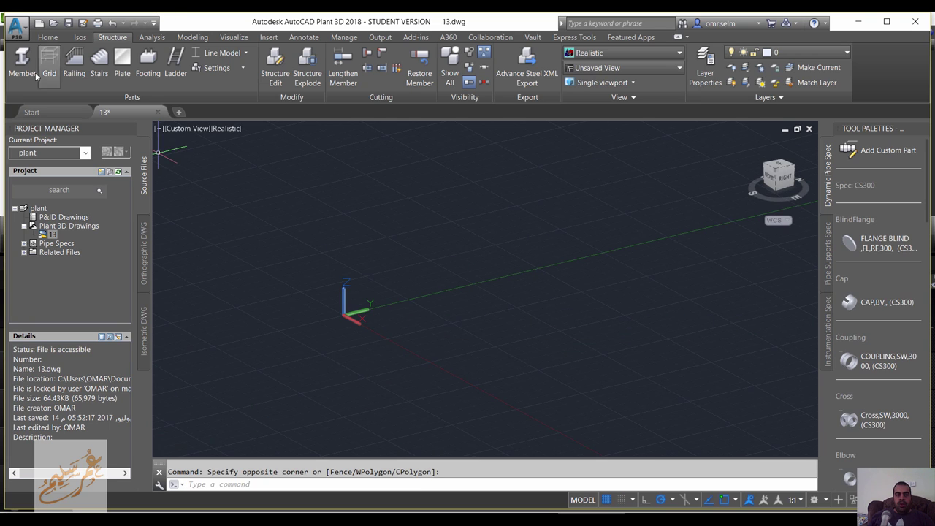
click(49, 64)
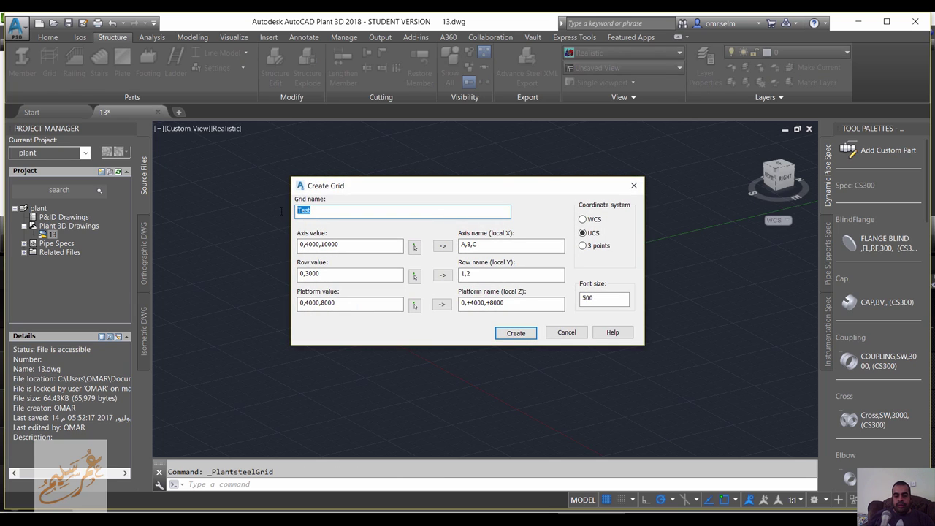
text(grid1)
text(3)
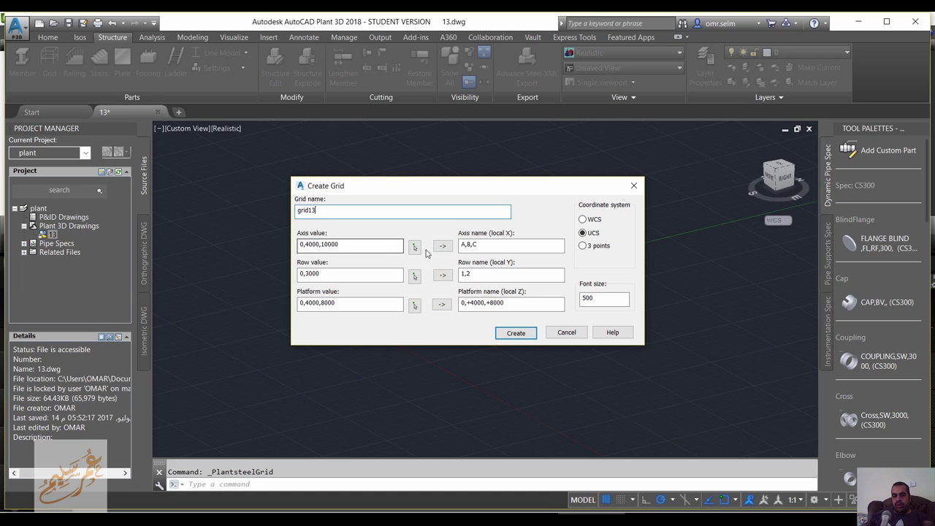
click(354, 248)
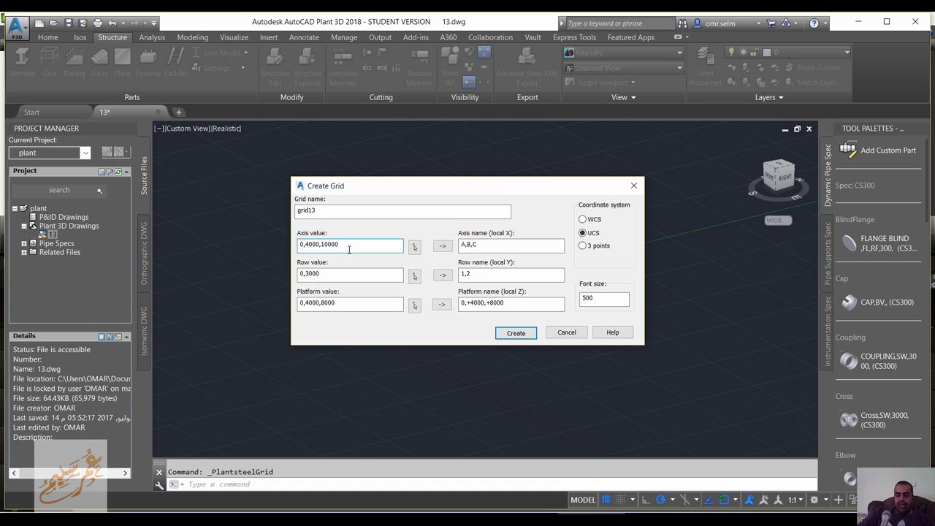
text(,1200)
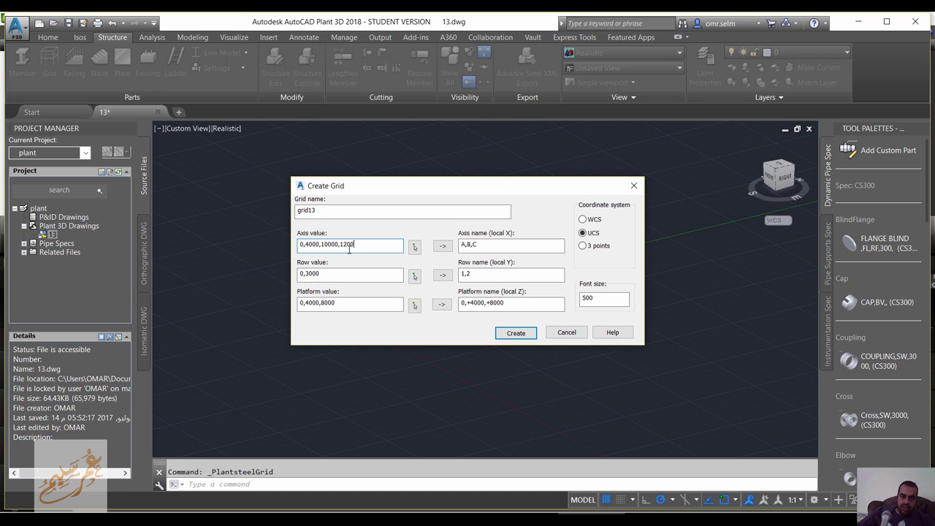
text(0,)
text(16)
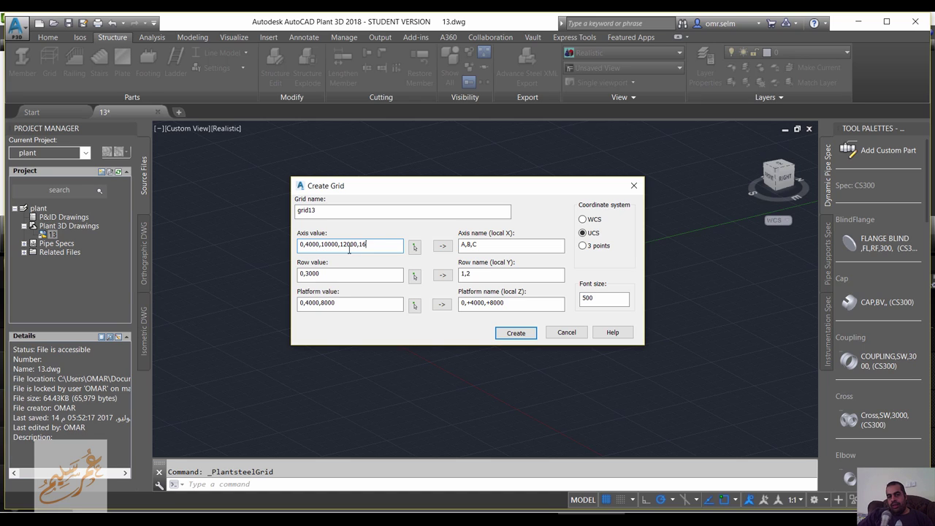
text(000)
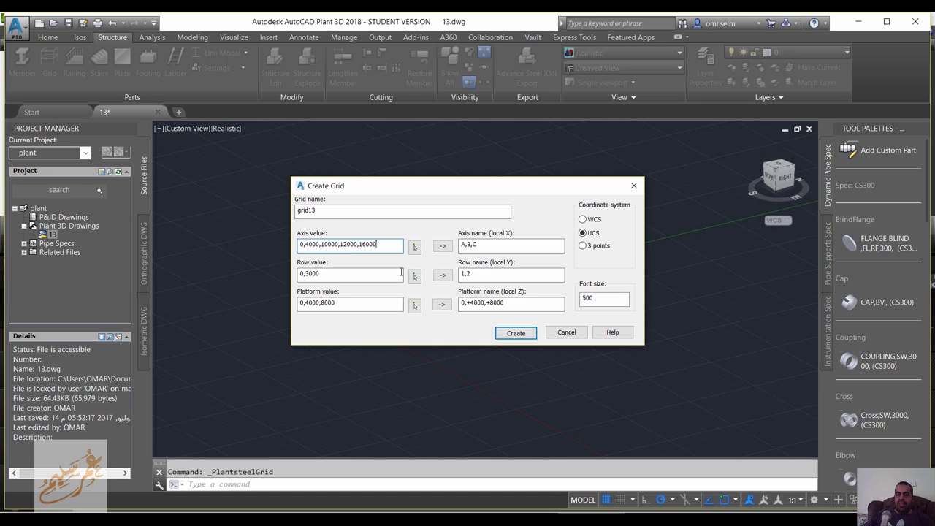
click(442, 246)
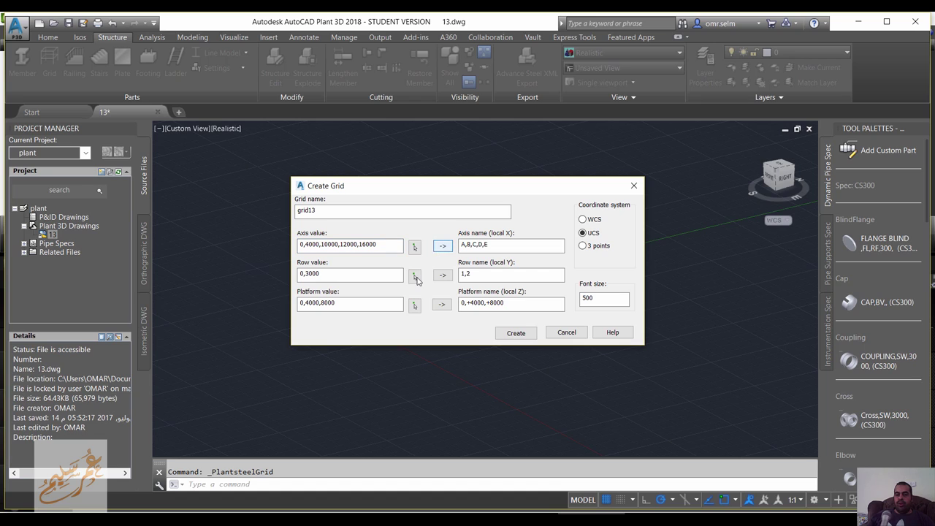
Extend the row values with ',5000,60' and create the grid
click(375, 272)
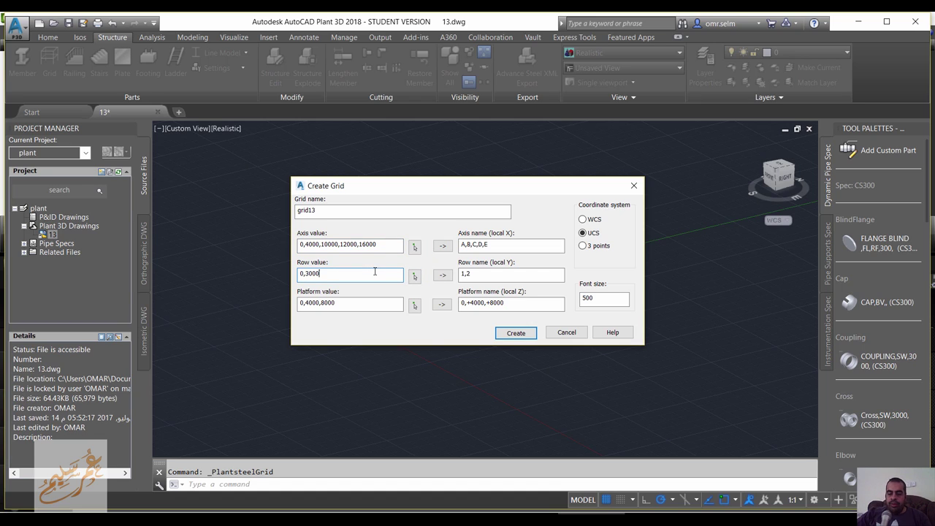
text(,5000,)
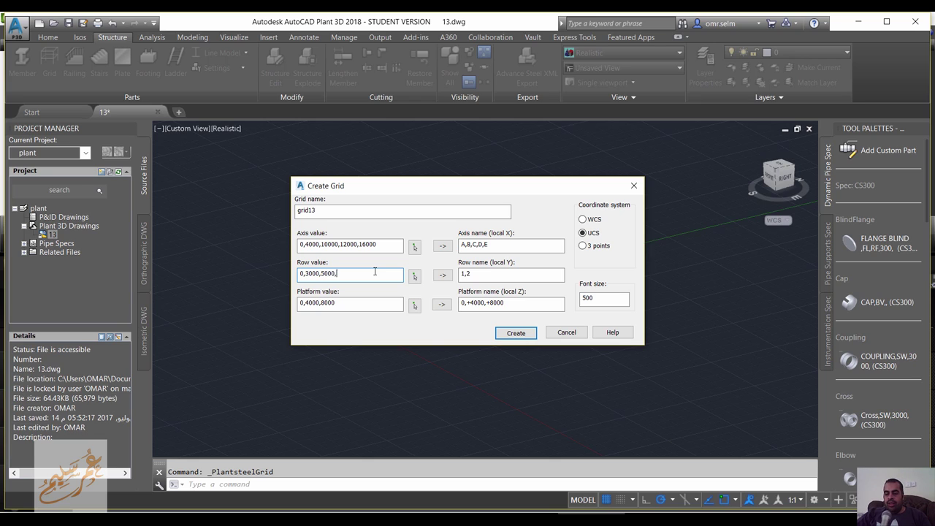
text(6000)
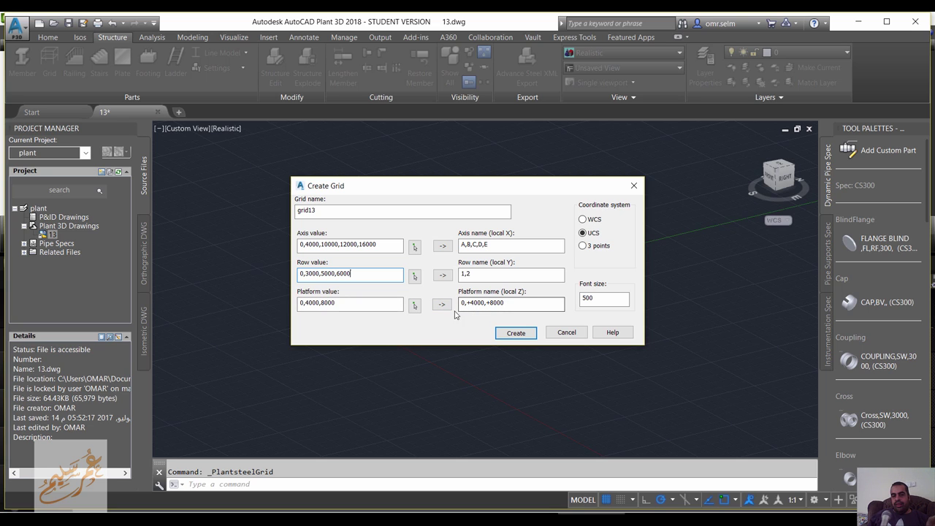
click(515, 333)
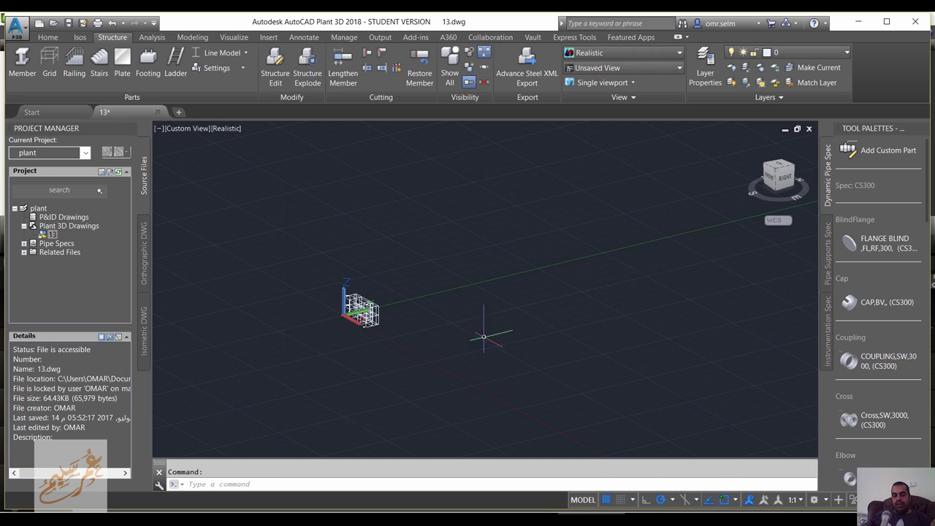
Pan the new grid into the middle of the viewport
middle_drag(538, 296, 422, 259)
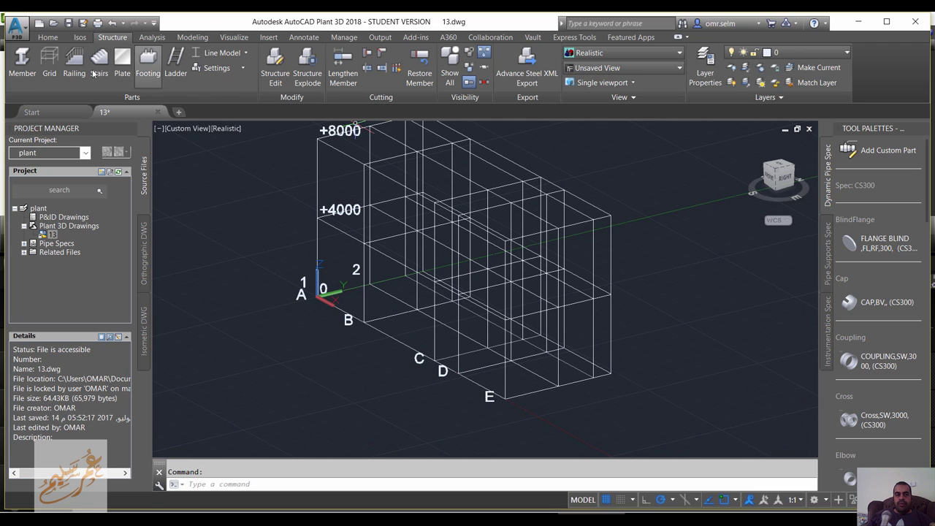
Set footings to 300×300×600 using the DIN 17120 standard and Stainless steel
click(242, 75)
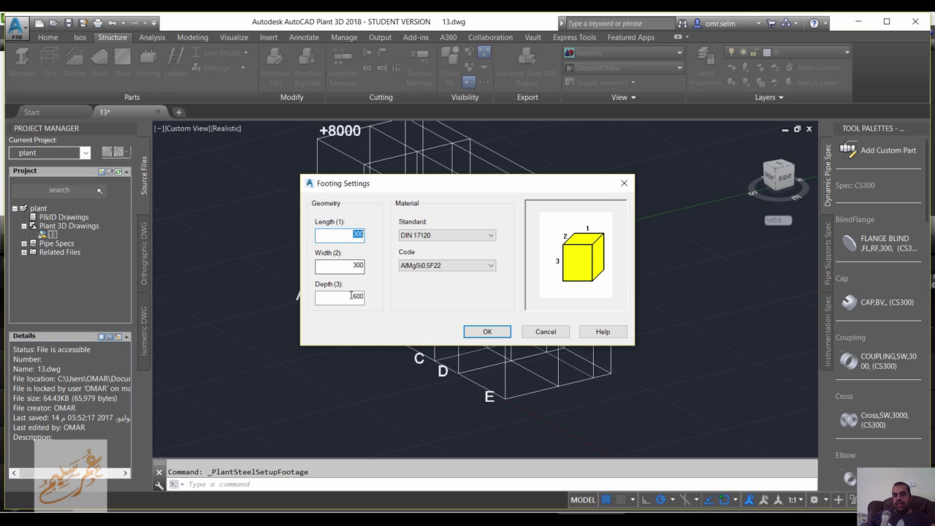
click(443, 235)
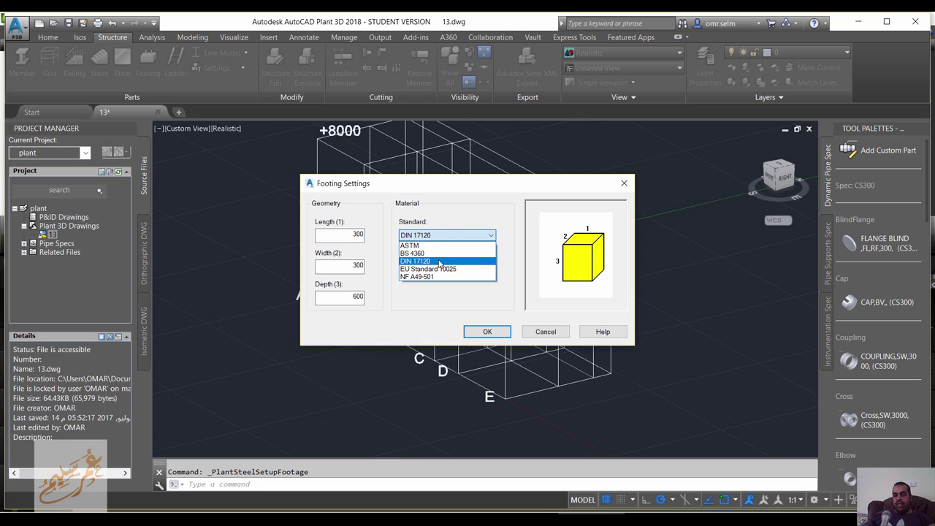
click(440, 262)
click(429, 268)
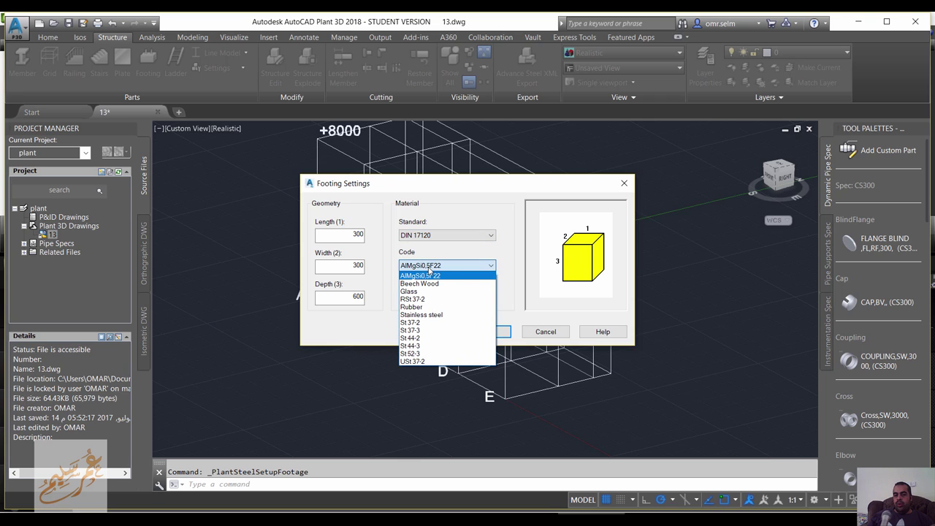
click(424, 316)
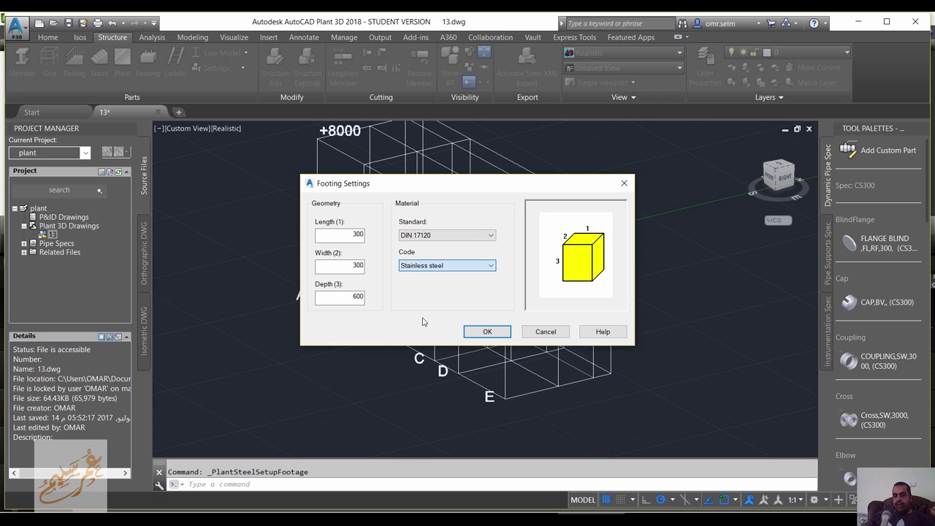
click(487, 332)
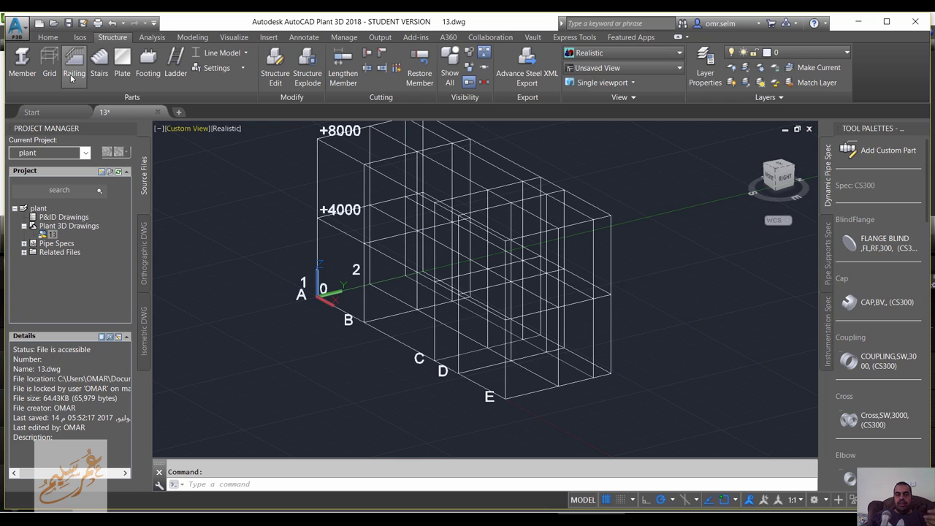
Place a footing at each of the two axis E column bases
click(147, 65)
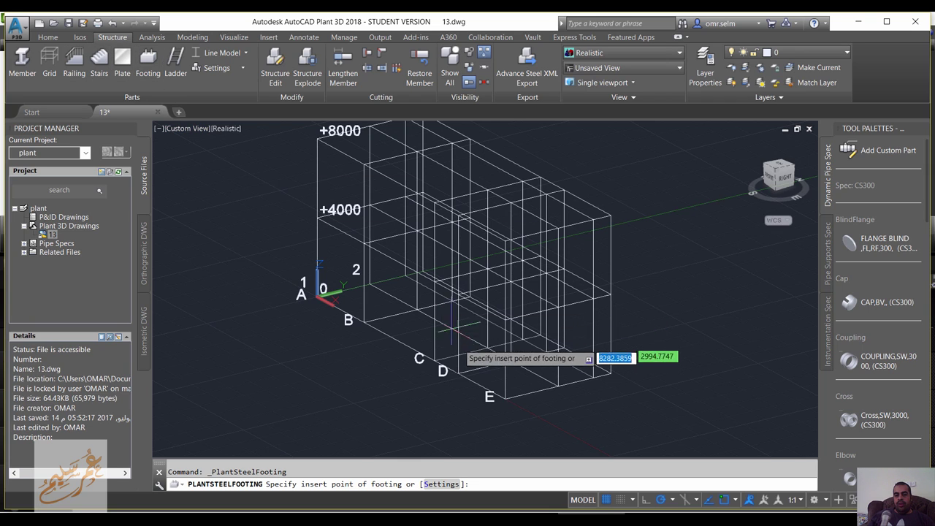
scroll(510, 413, up, 5)
click(495, 353)
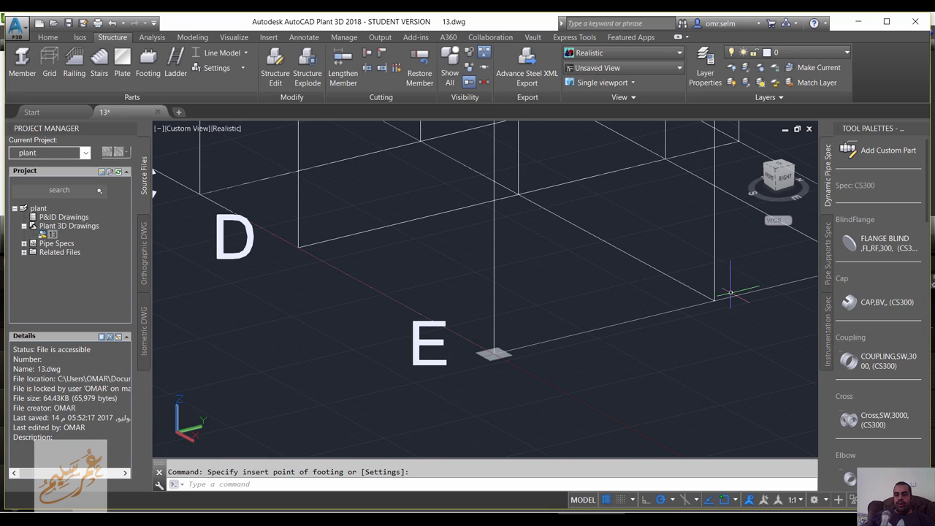
key(Escape)
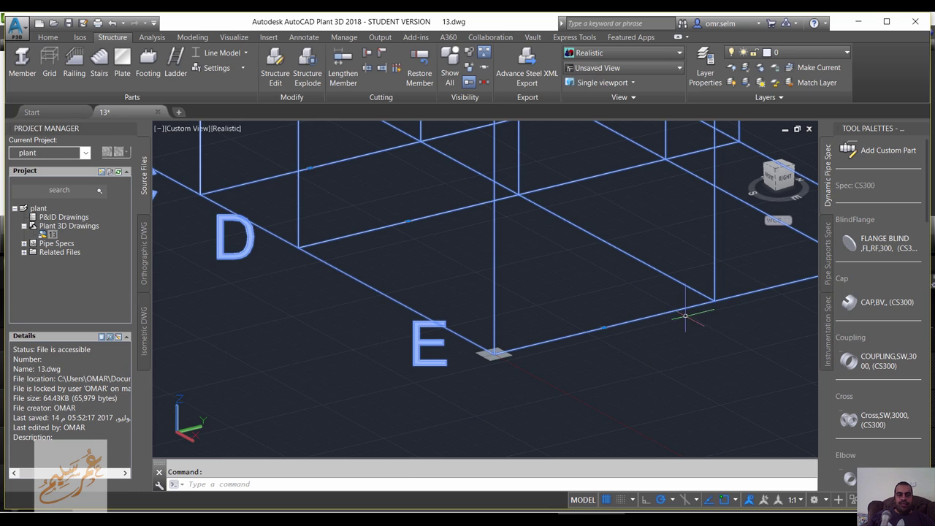
key(Escape)
click(146, 63)
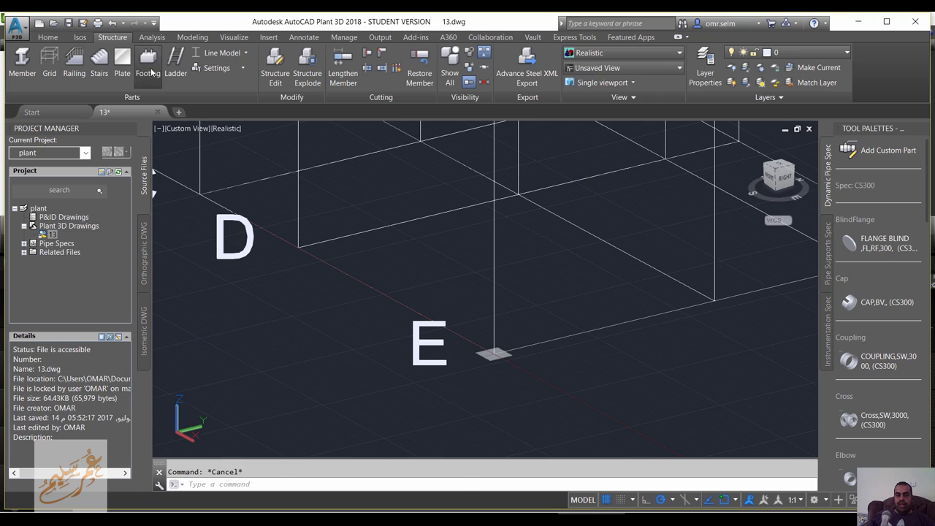
click(716, 300)
scroll(575, 313, down, 3)
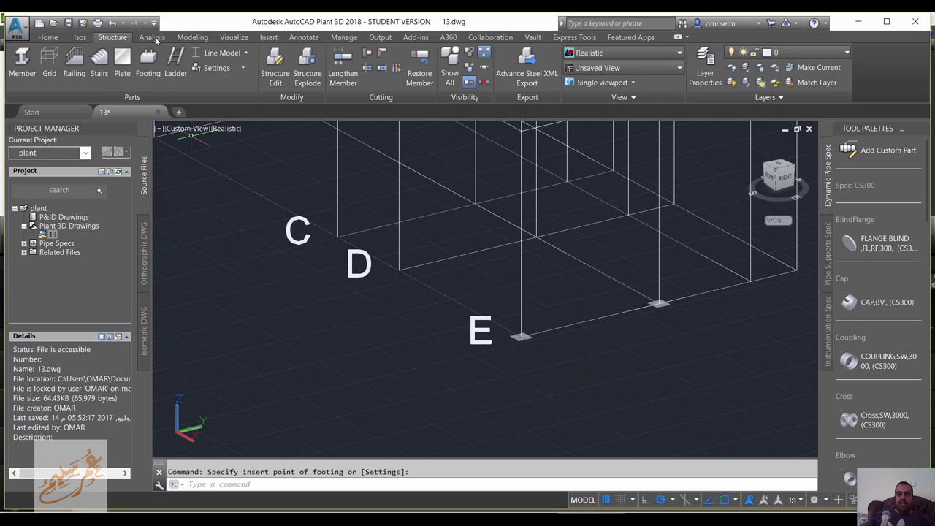
Cycle the steel display through Symbol and Outline, ending on Shape Model
click(244, 53)
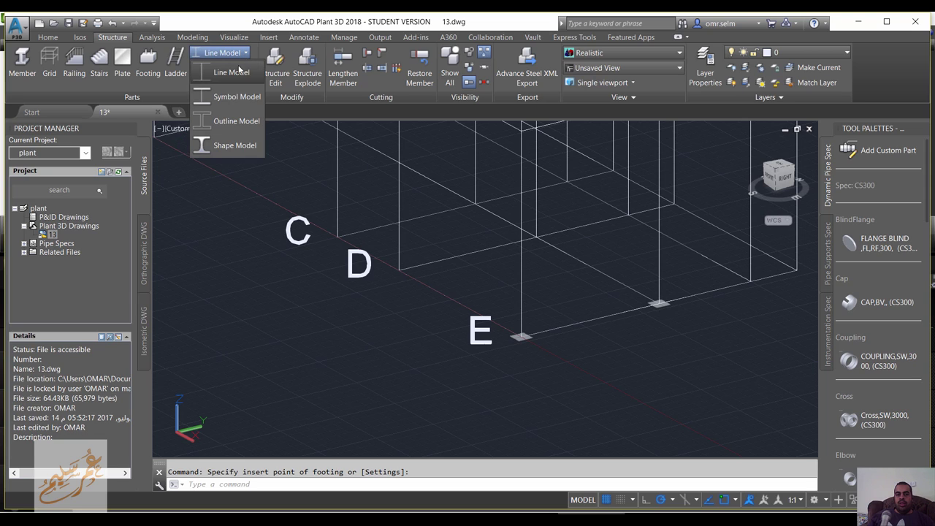
click(238, 98)
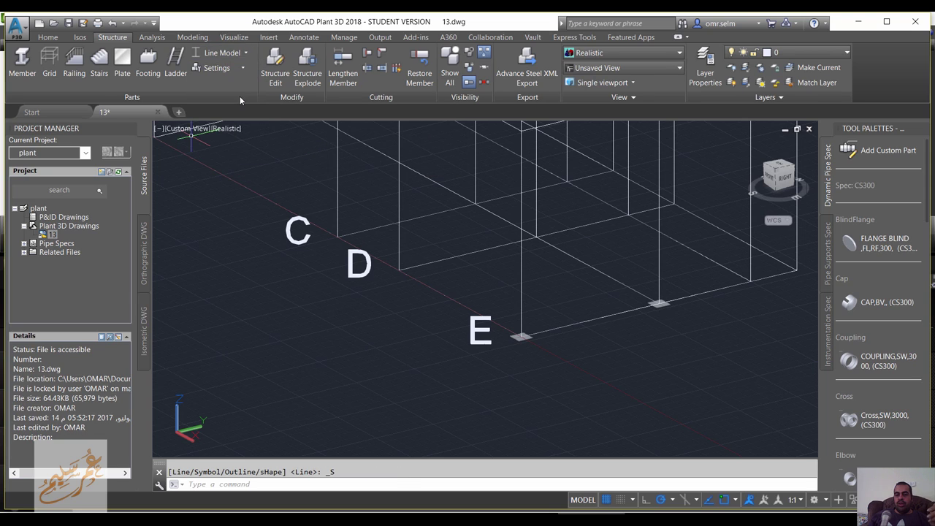
click(247, 54)
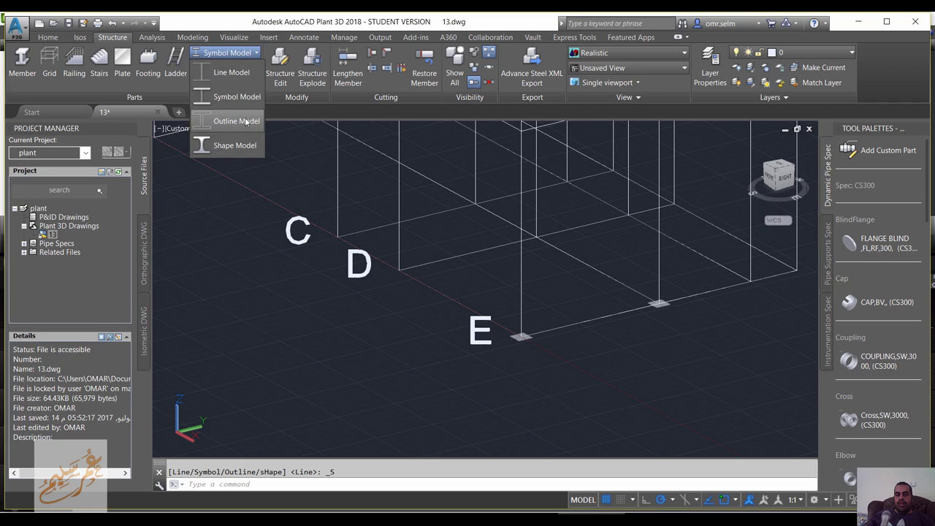
click(243, 118)
click(248, 53)
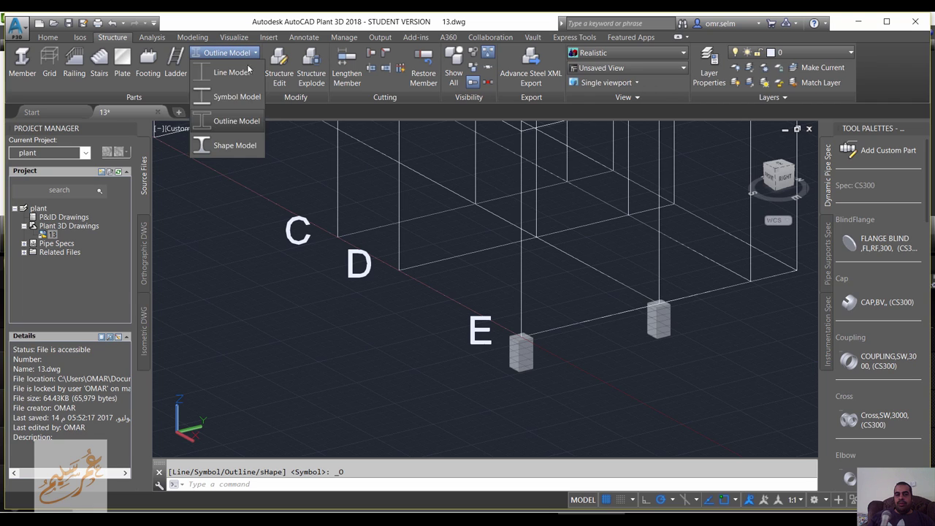
click(235, 145)
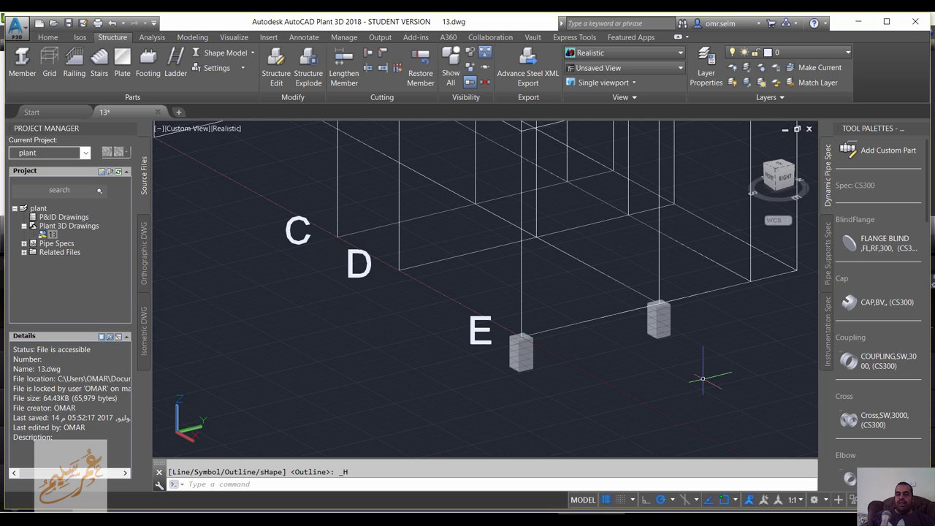
scroll(609, 331, down, 2)
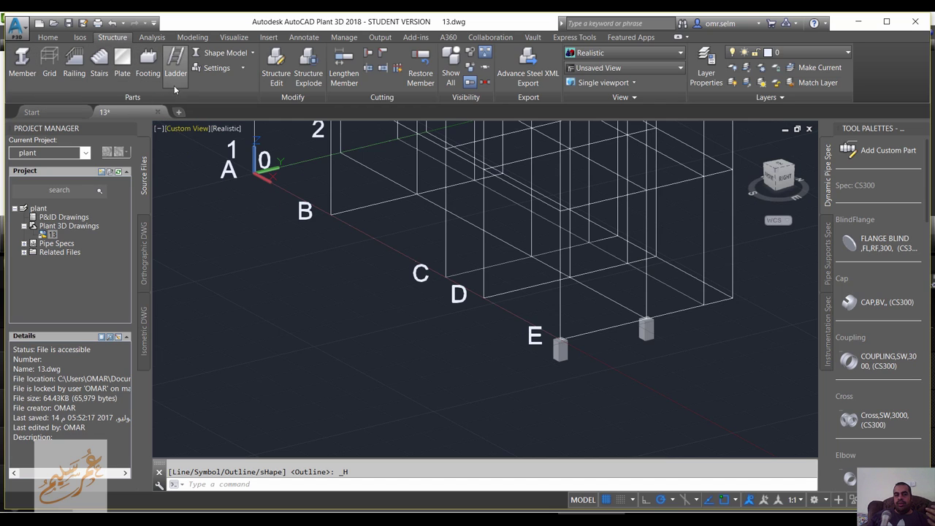
Switch the ribbon to the Home tab so the general piping tools replace the structural ones
click(48, 37)
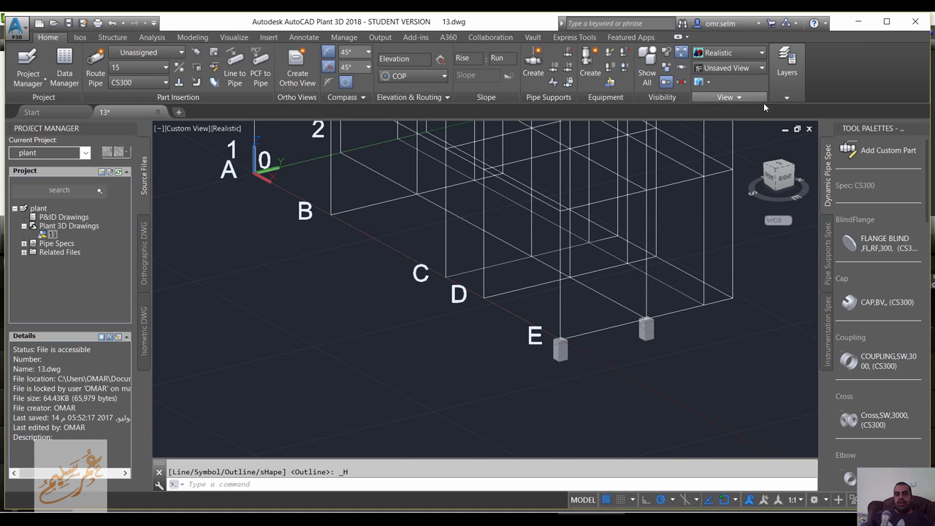